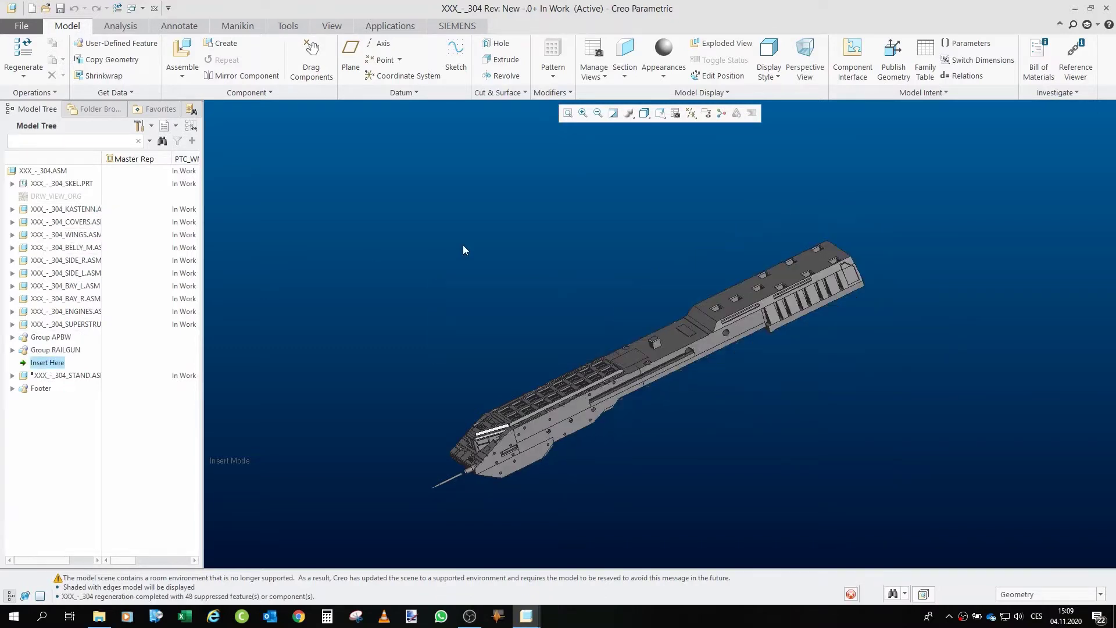
Step: Orbit the rolled-back ship assembly to view it from other angles, including its top
mouse_move(468, 252)
middle_mouse_down()
mouse_move(692, 344)
mouse_move(656, 353)
mouse_move(662, 364)
middle_mouse_up()
scroll(638, 309, "up", 2)
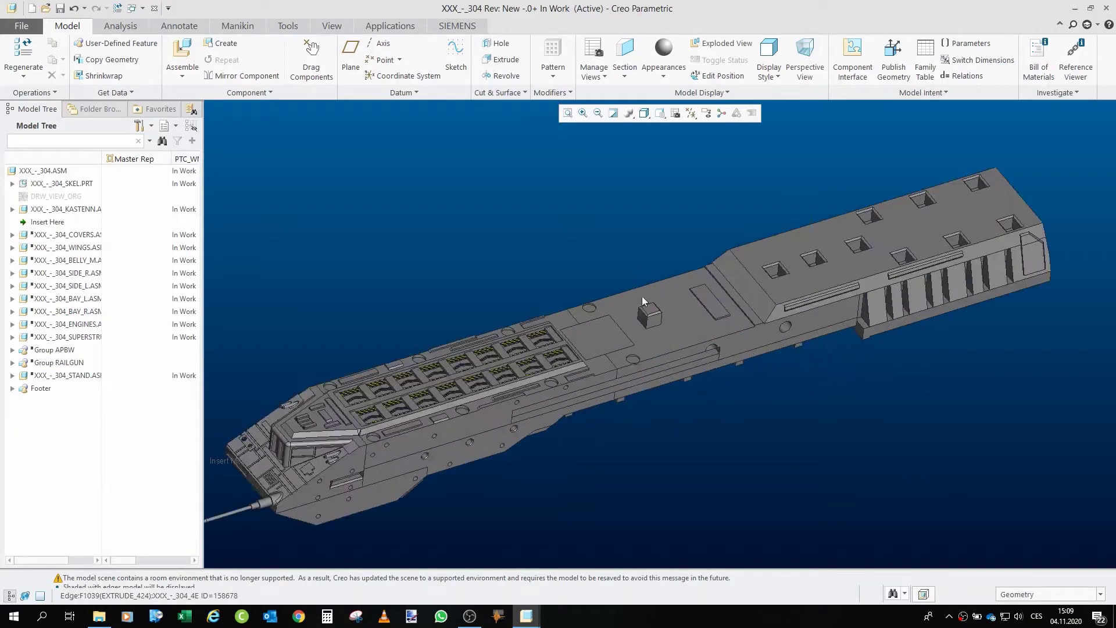
middle_click_drag(637, 308, 623, 259)
scroll(662, 264, "down", 2)
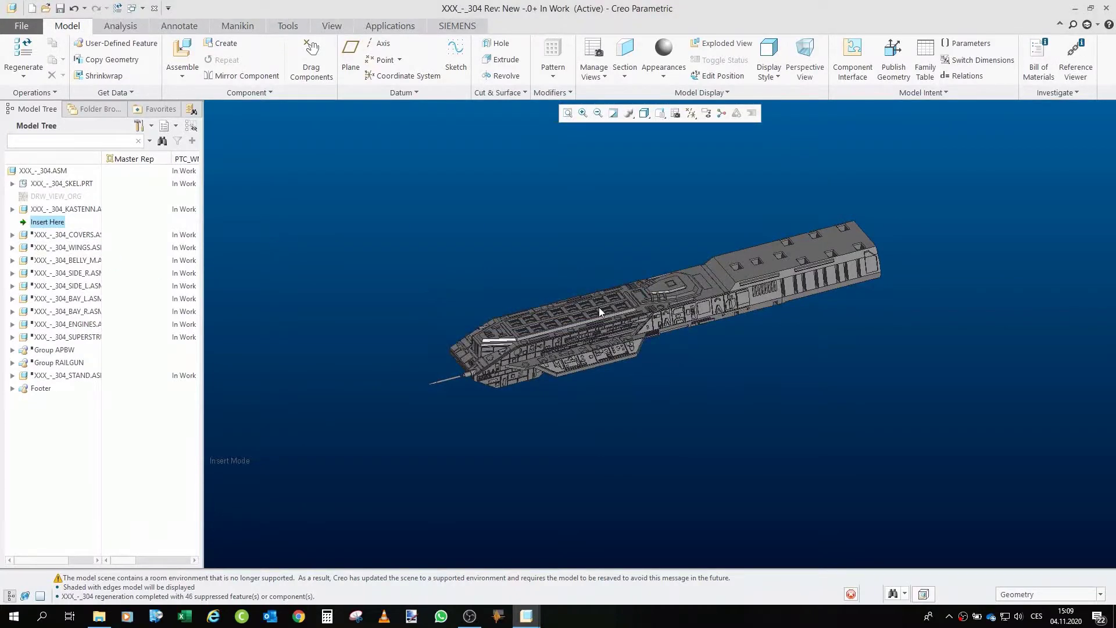
Step: Restore the COVERS and WINGS sub-assemblies into the ship and highlight each one
left_click_drag(48, 221, 47, 244)
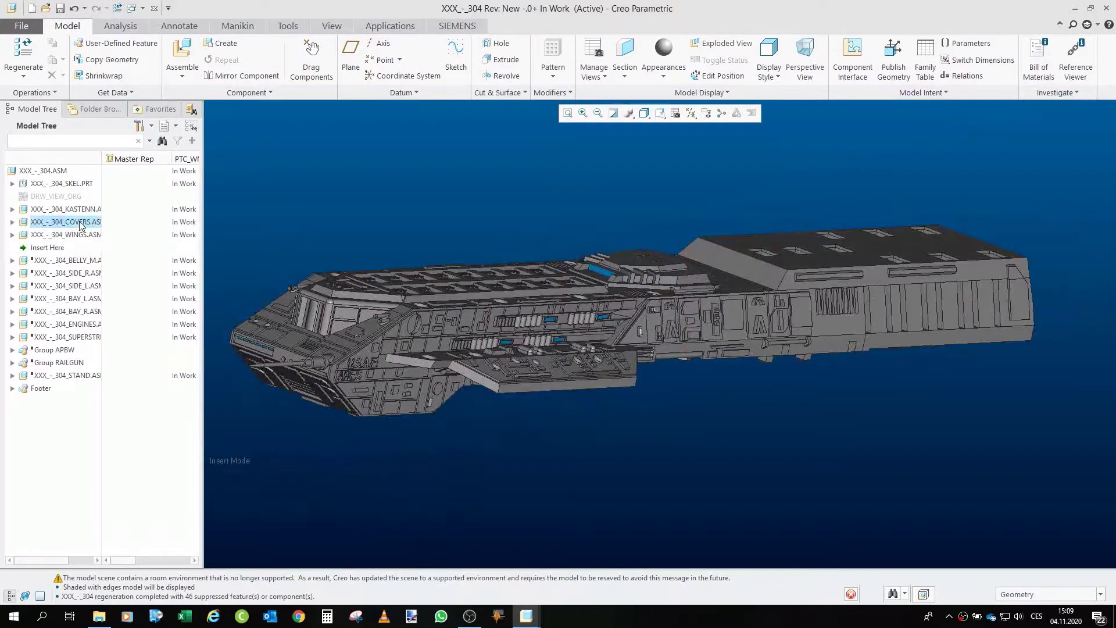
left_click(80, 223)
mouse_move(375, 404)
middle_mouse_down()
mouse_move(477, 363)
mouse_move(754, 396)
middle_mouse_up()
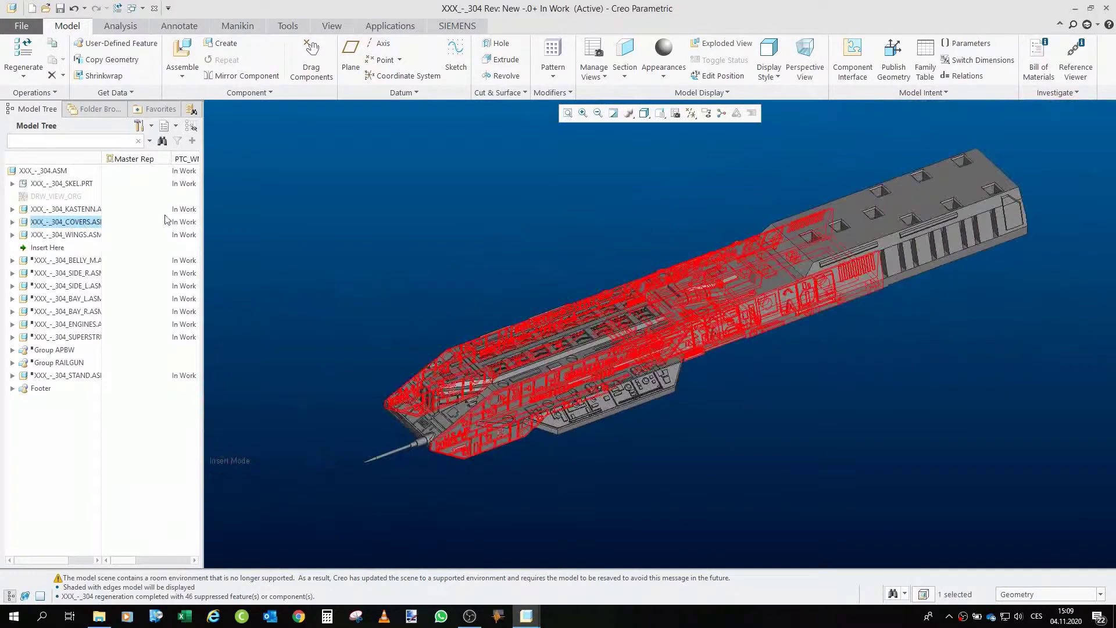
left_click(75, 235)
middle_click_drag(503, 250, 493, 254)
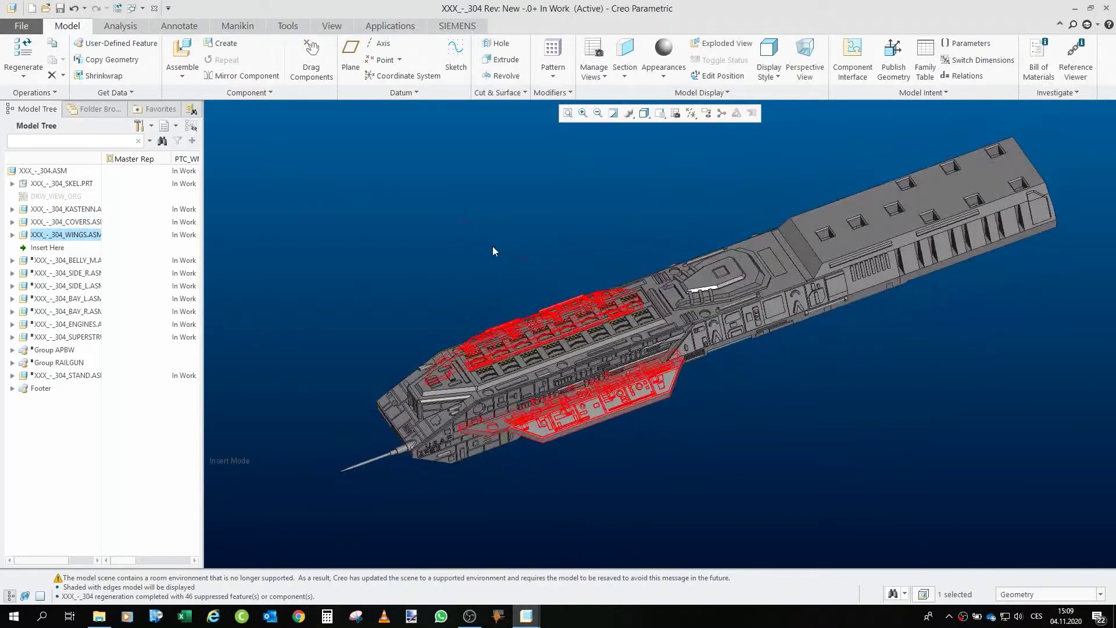
Step: Orbit the ship to a flatter side-on view and select only COVERS.ASM
left_click(494, 244)
middle_click_drag(494, 243, 497, 227)
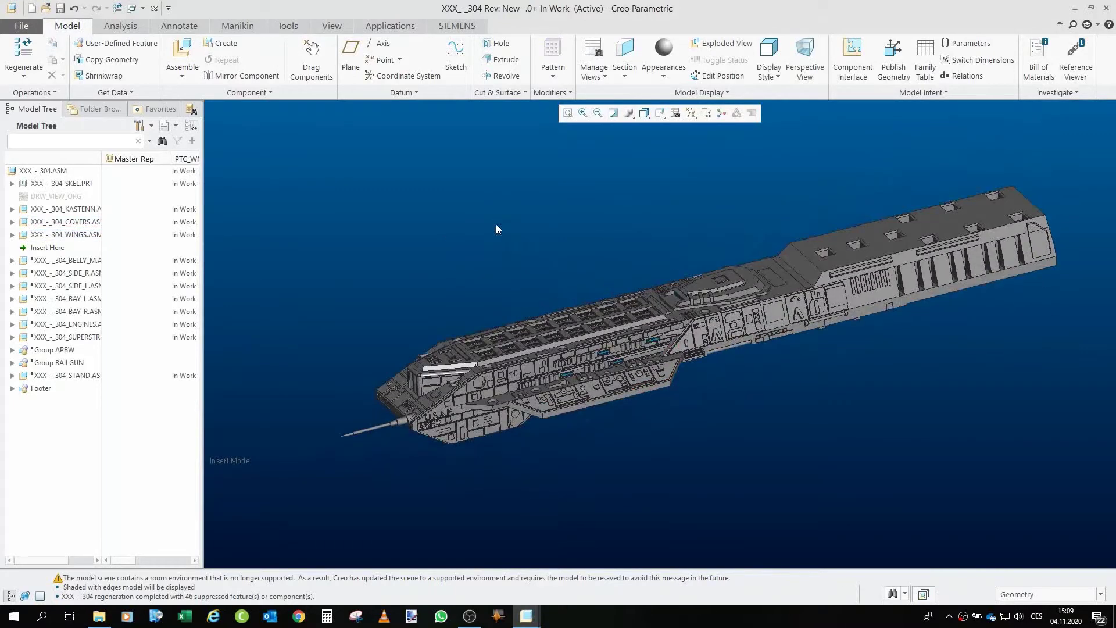
middle_click_drag(744, 305, 744, 299)
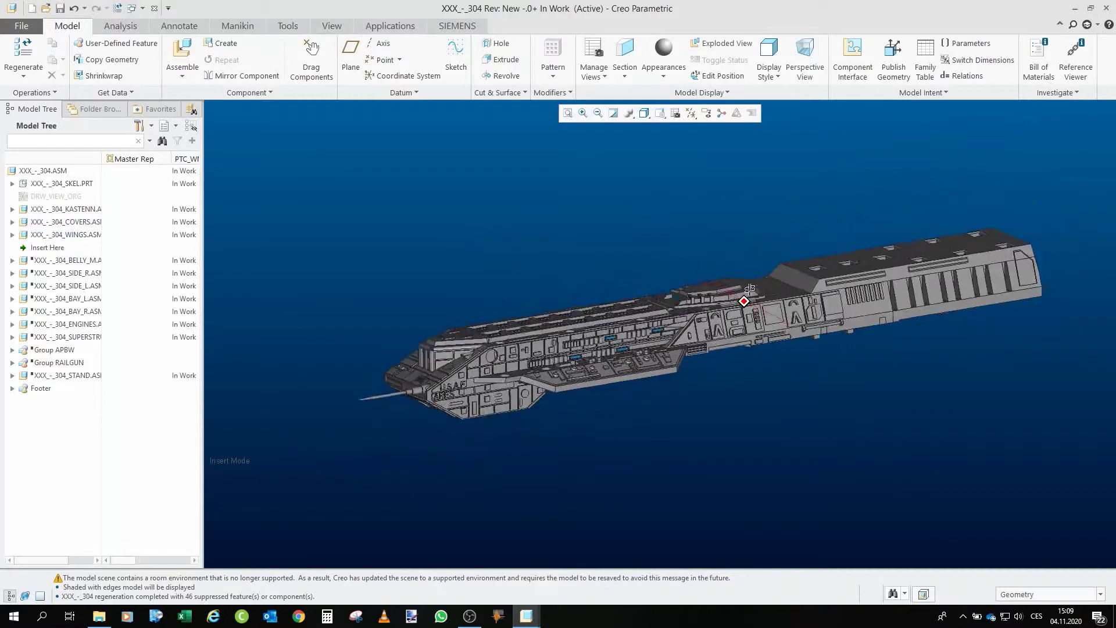
key("ctrl+alt+a")
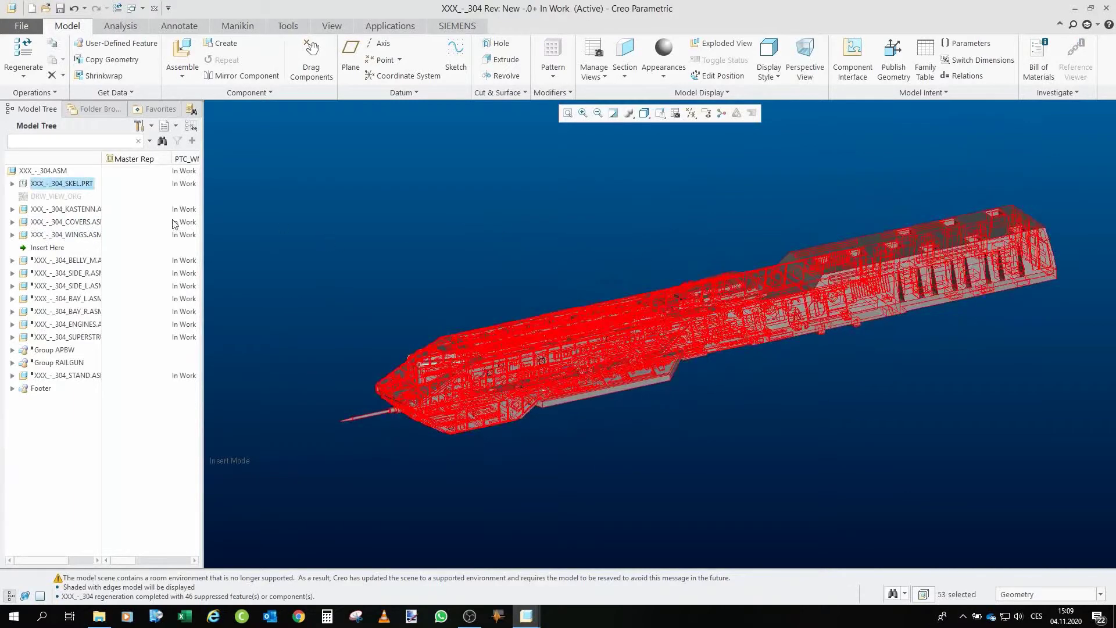
left_click(78, 224)
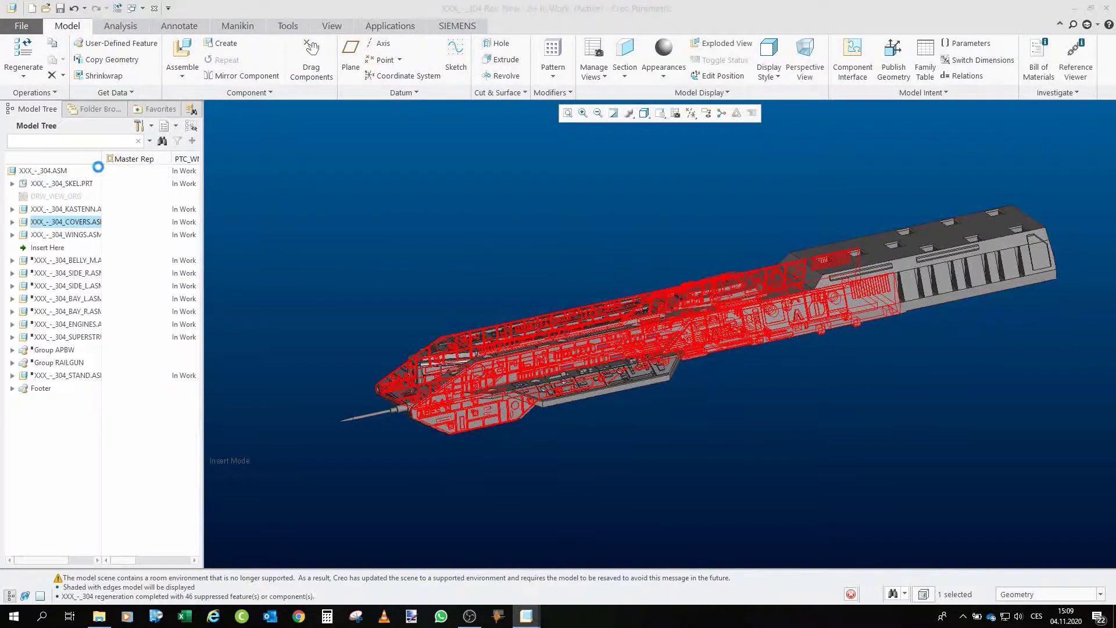
Step: Open COVERS.ASM in its own window and orbit it to end-on and side views
left_click(552, 402)
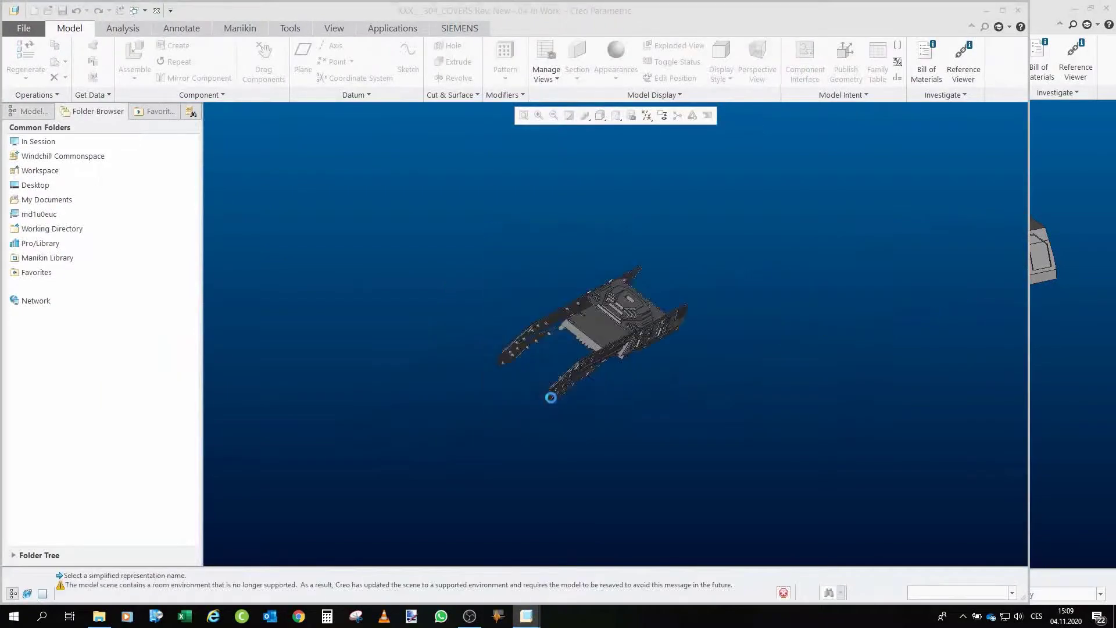
scroll(685, 418, "down", 5)
scroll(684, 418, "down", 5)
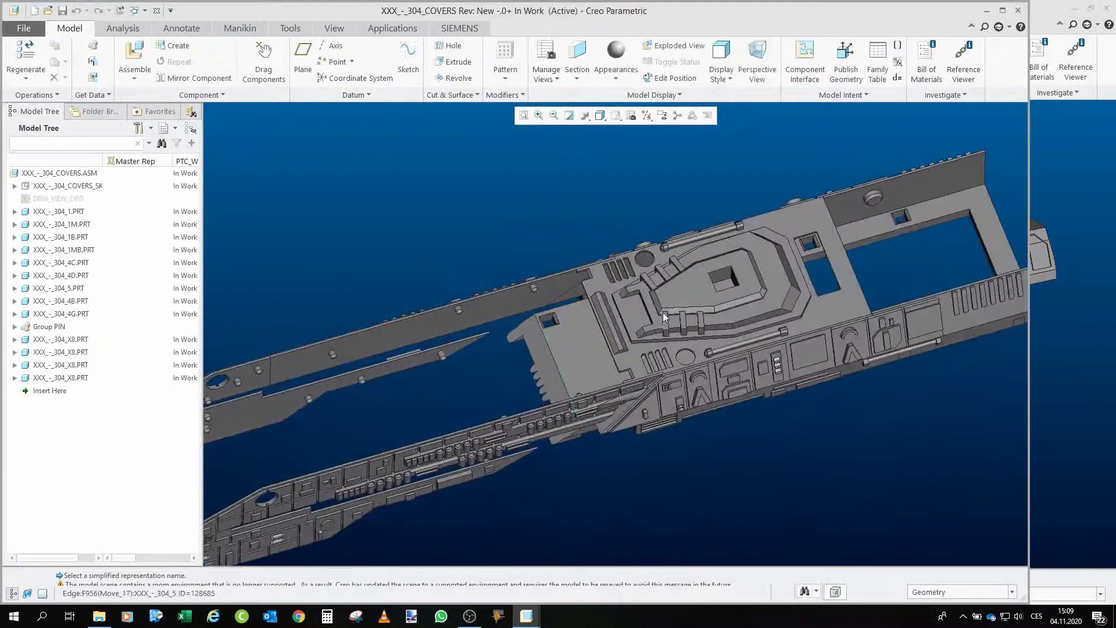
middle_click_drag(684, 418, 685, 288)
scroll(685, 286, "up", 2)
scroll(684, 284, "up", 2)
scroll(681, 284, "up", 2)
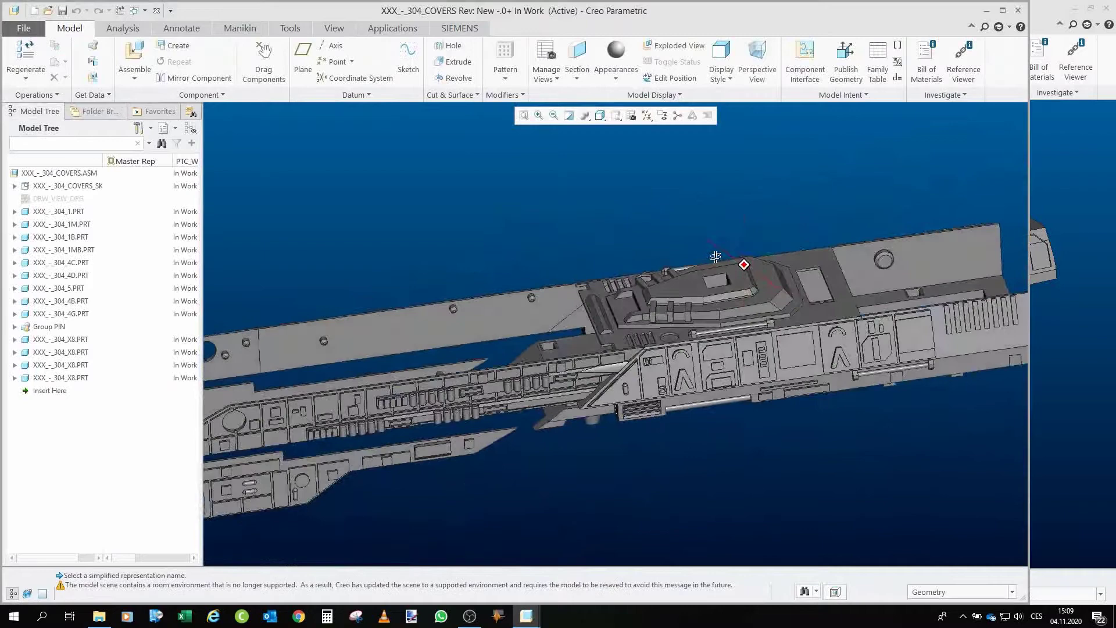
scroll(679, 281, "up", 2)
scroll(679, 281, "down", 2)
middle_click_drag(678, 281, 821, 193)
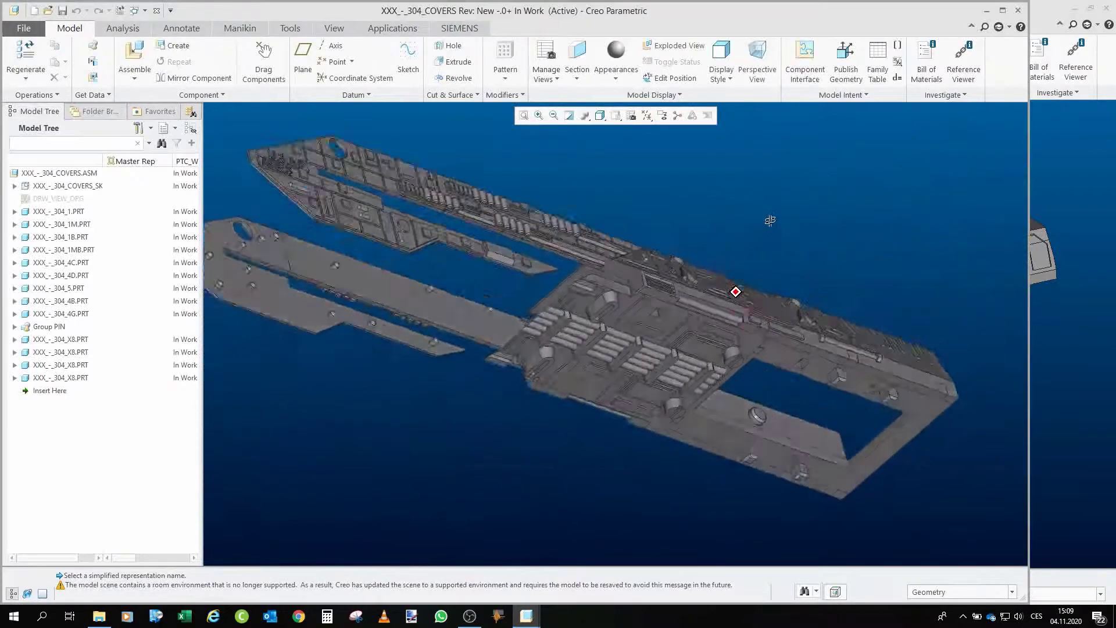
middle_click_drag(650, 404, 542, 427)
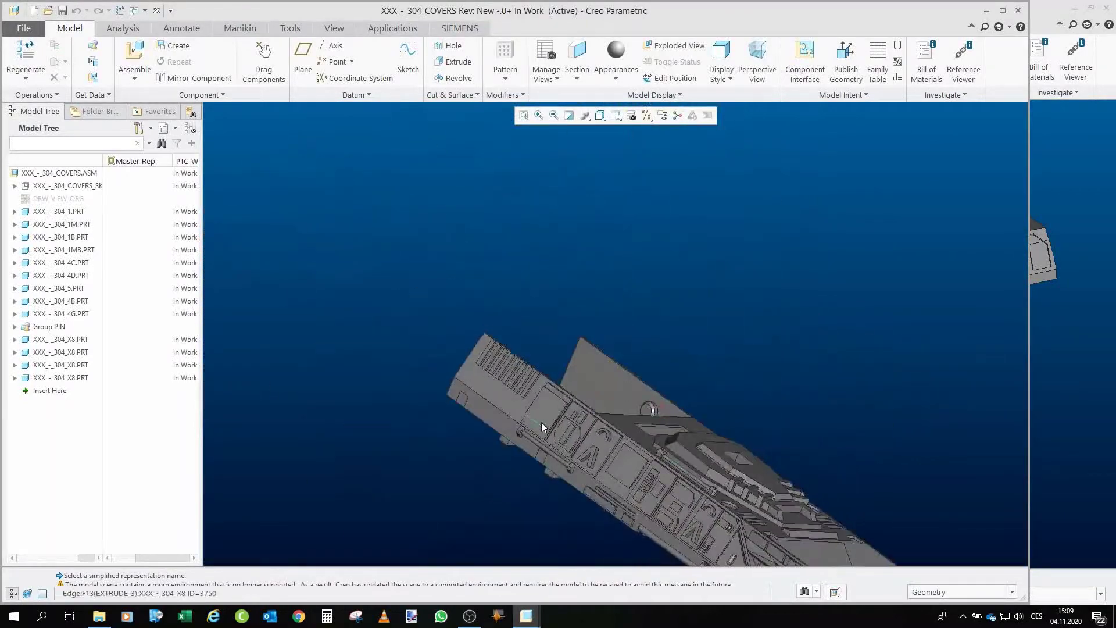
mouse_move(512, 384)
middle_mouse_down()
mouse_move(485, 379)
mouse_move(567, 378)
mouse_move(741, 306)
middle_mouse_up()
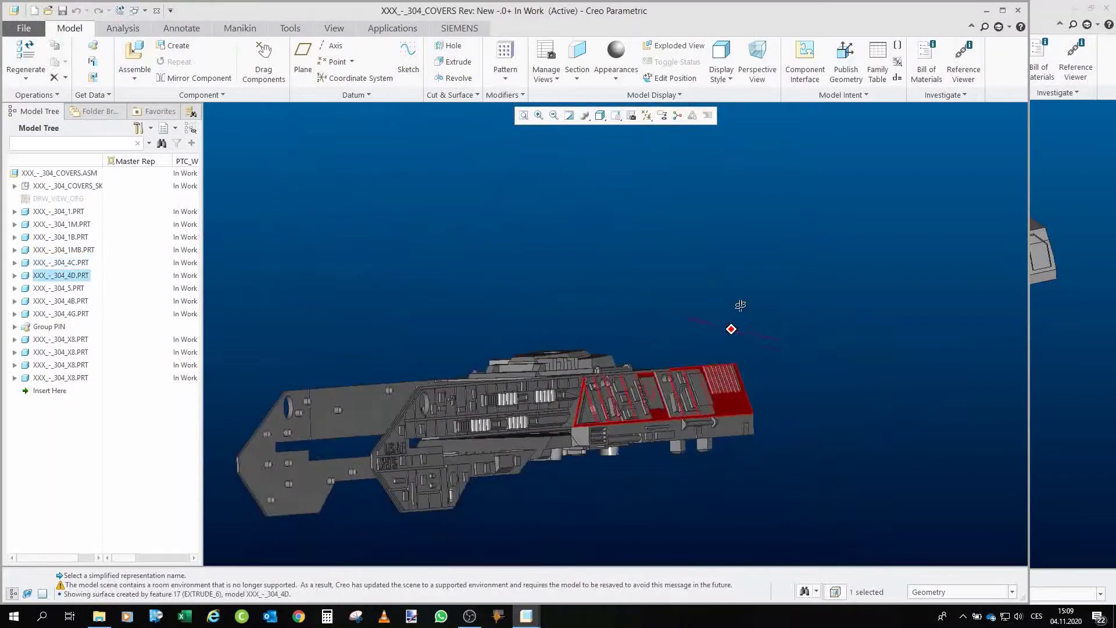
mouse_move(700, 357)
middle_mouse_down()
mouse_move(711, 301)
mouse_move(654, 371)
mouse_move(616, 342)
mouse_move(668, 306)
mouse_move(705, 366)
mouse_move(654, 254)
mouse_move(669, 238)
middle_mouse_up()
scroll(654, 370, "down", 3)
scroll(654, 255, "up", 3)
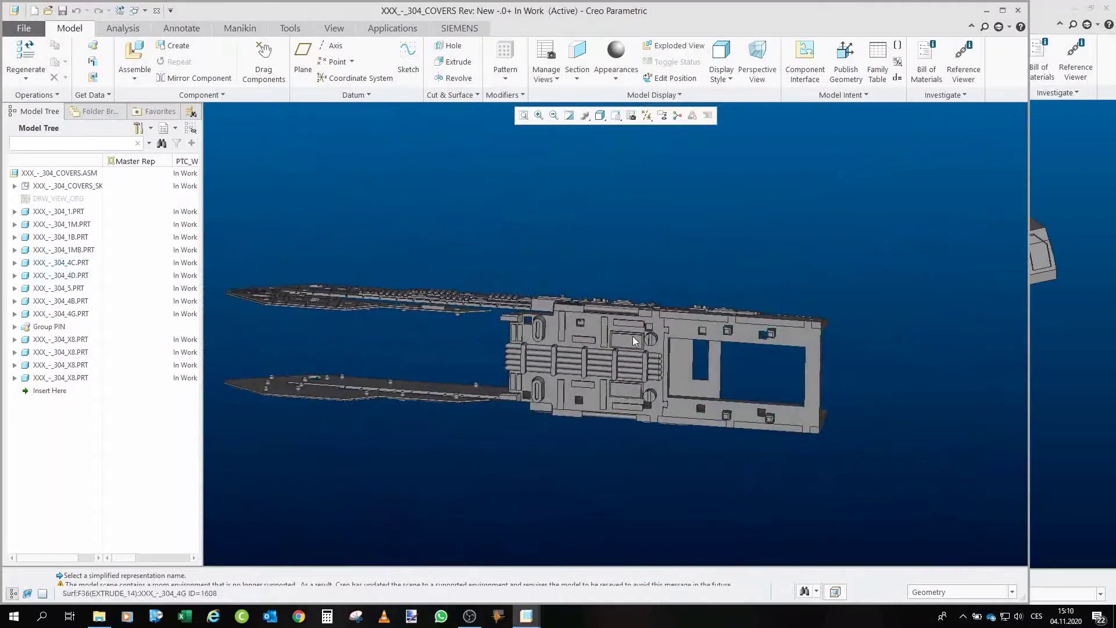
Step: Orbit the covers through tilted, face-on and steep diagonal close-up views
mouse_move(650, 341)
middle_mouse_down()
mouse_move(580, 349)
mouse_move(626, 449)
middle_mouse_up()
scroll(414, 442, "down", 3)
middle_click_drag(495, 330, 493, 388)
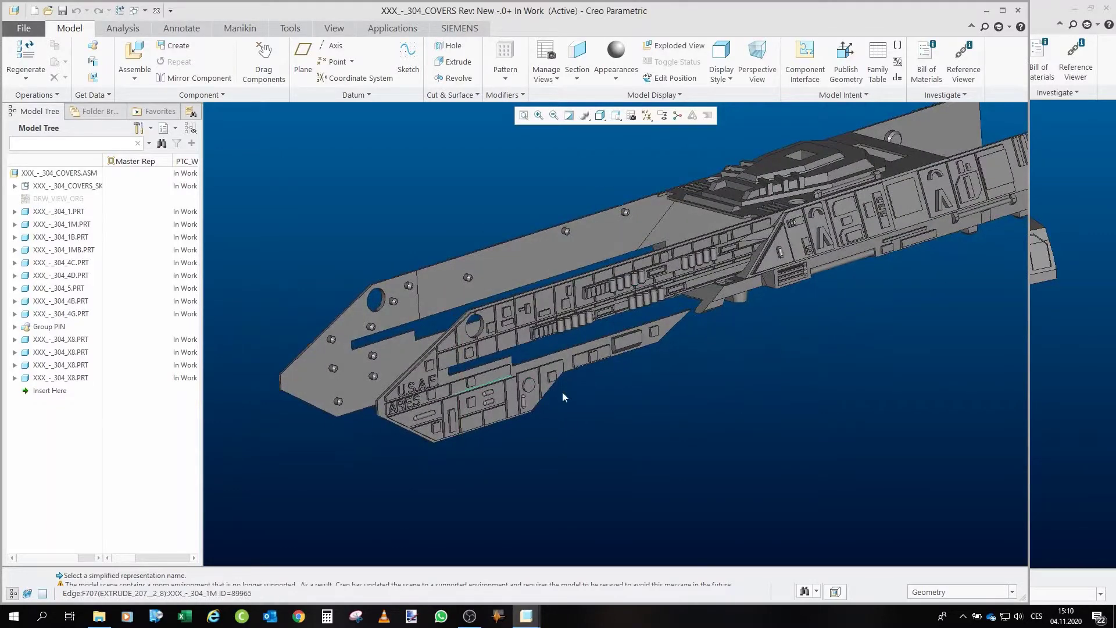
mouse_move(562, 397)
middle_mouse_down()
mouse_move(615, 349)
mouse_move(637, 299)
middle_mouse_up()
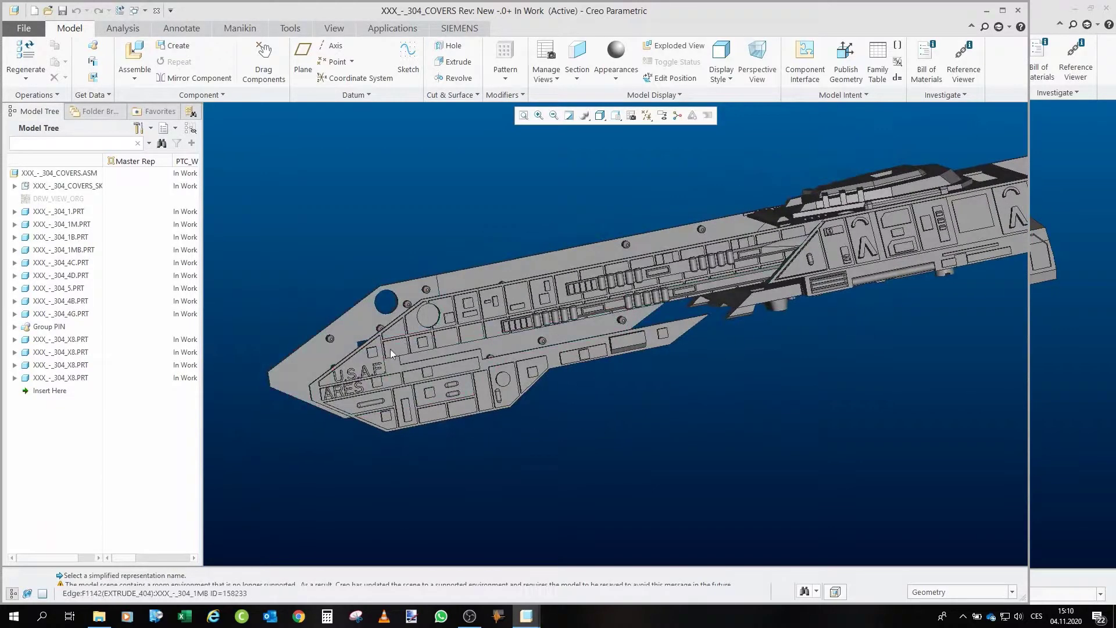
mouse_move(625, 349)
middle_mouse_down()
mouse_move(651, 285)
mouse_move(631, 426)
middle_mouse_up()
scroll(632, 426, "up", 2)
scroll(464, 257, "down", 3)
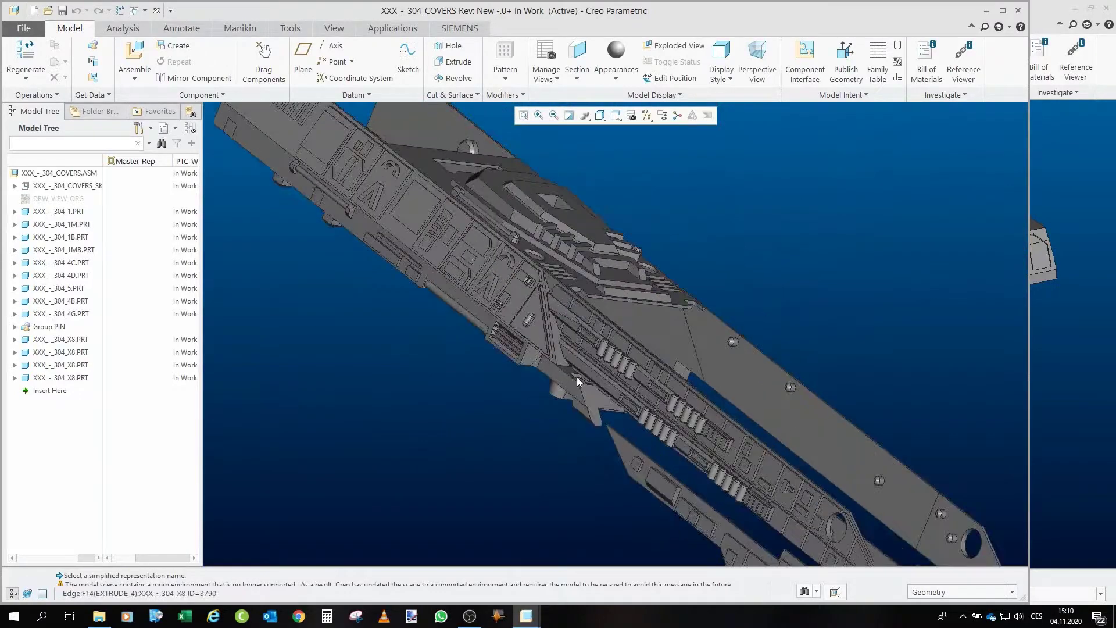
scroll(465, 257, "up", 2)
scroll(489, 262, "down", 2)
middle_click_drag(523, 271, 571, 284)
scroll(572, 284, "down", 3)
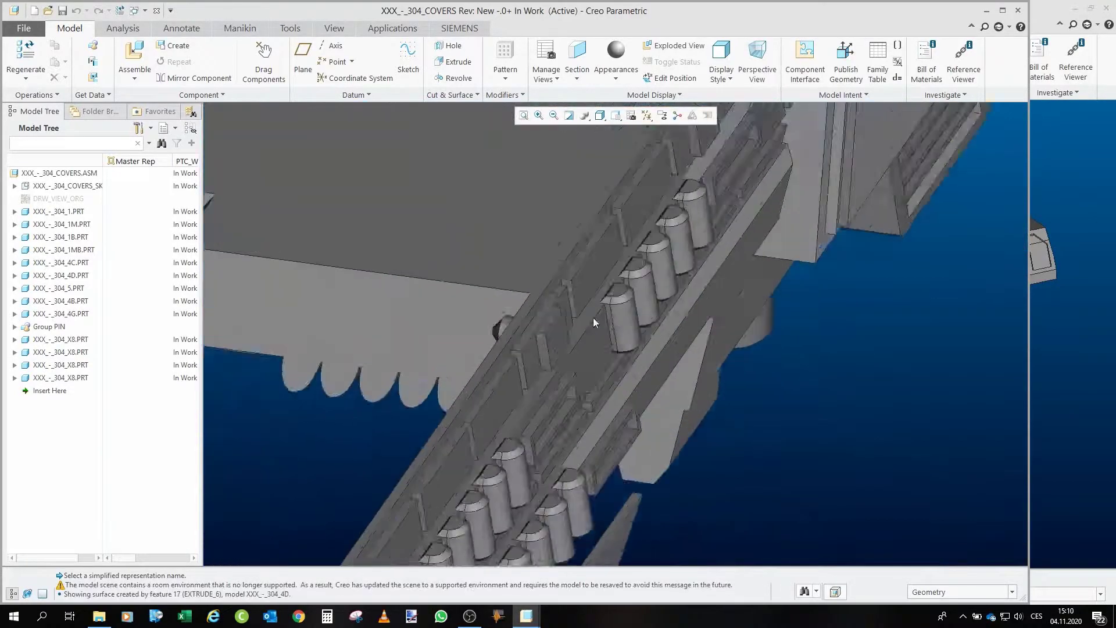
scroll(511, 341, "down", 2)
scroll(524, 355, "down", 2)
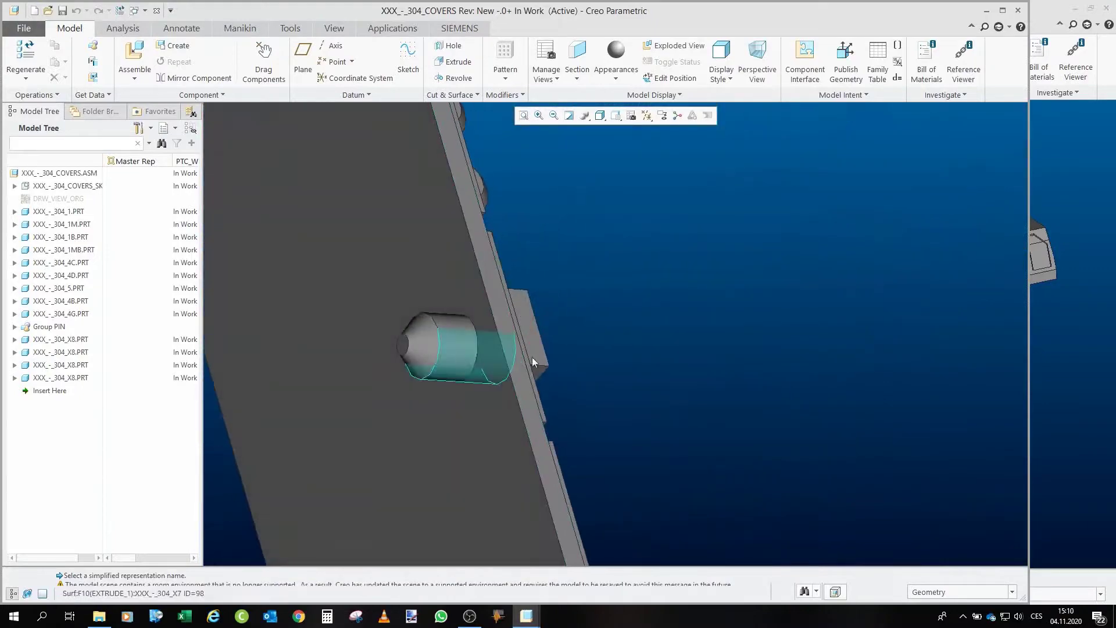
scroll(532, 363, "up", 3)
scroll(646, 323, "up", 2)
scroll(635, 330, "up", 2)
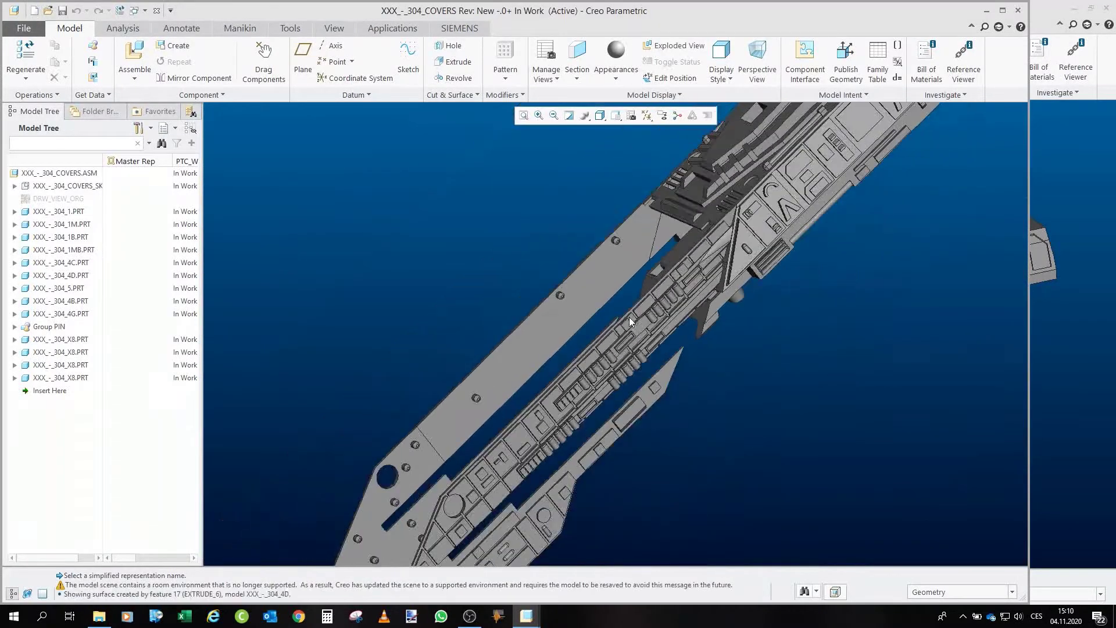
scroll(629, 316, "up", 2)
scroll(587, 252, "down", 5)
scroll(675, 277, "down", 2)
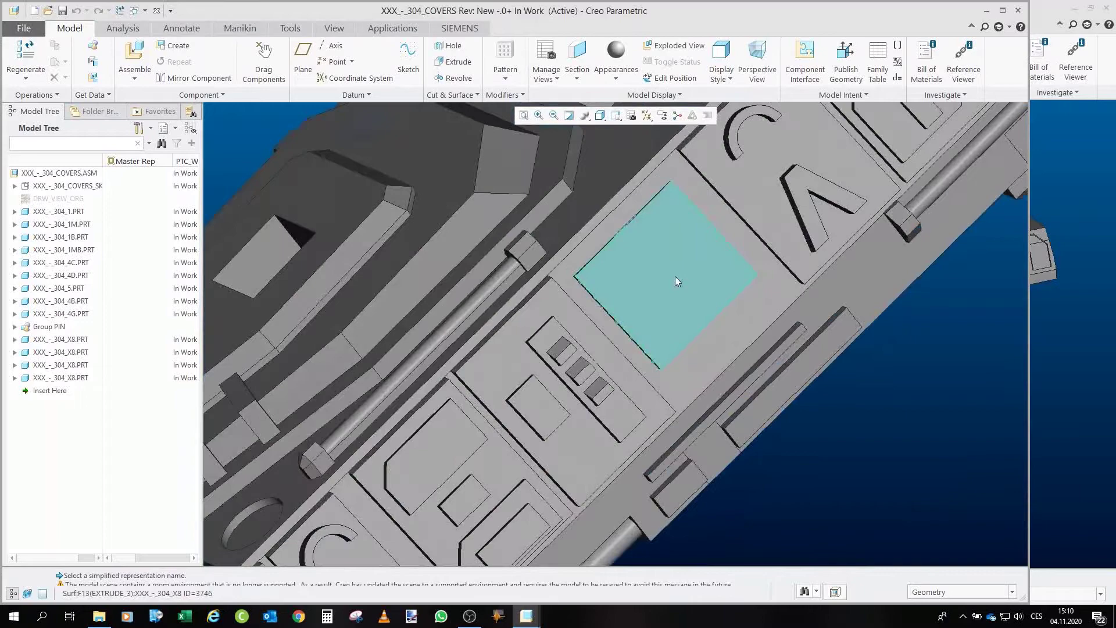
Step: Select a cover face and the X8 part, then orbit to a flat side-on view
left_click(675, 276)
left_click(70, 351)
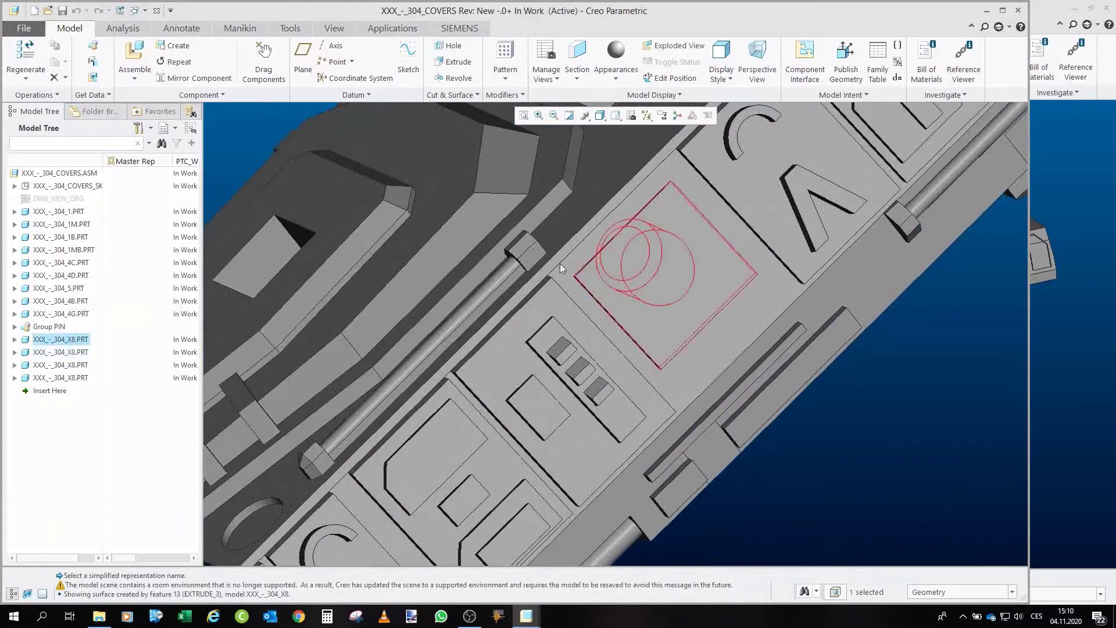
scroll(561, 269, "up", 3)
middle_click_drag(560, 269, 700, 278)
left_click(747, 324)
mouse_move(748, 324)
middle_mouse_down()
mouse_move(642, 249)
mouse_move(498, 311)
mouse_move(622, 356)
mouse_move(693, 262)
mouse_move(742, 252)
middle_mouse_up()
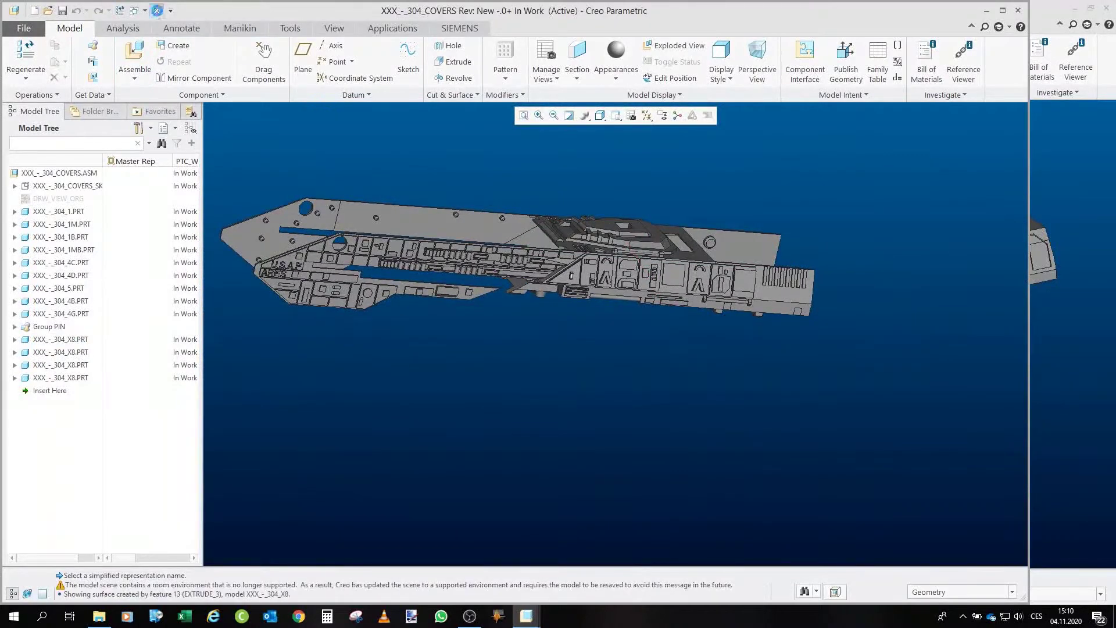
scroll(598, 312, "up", 1)
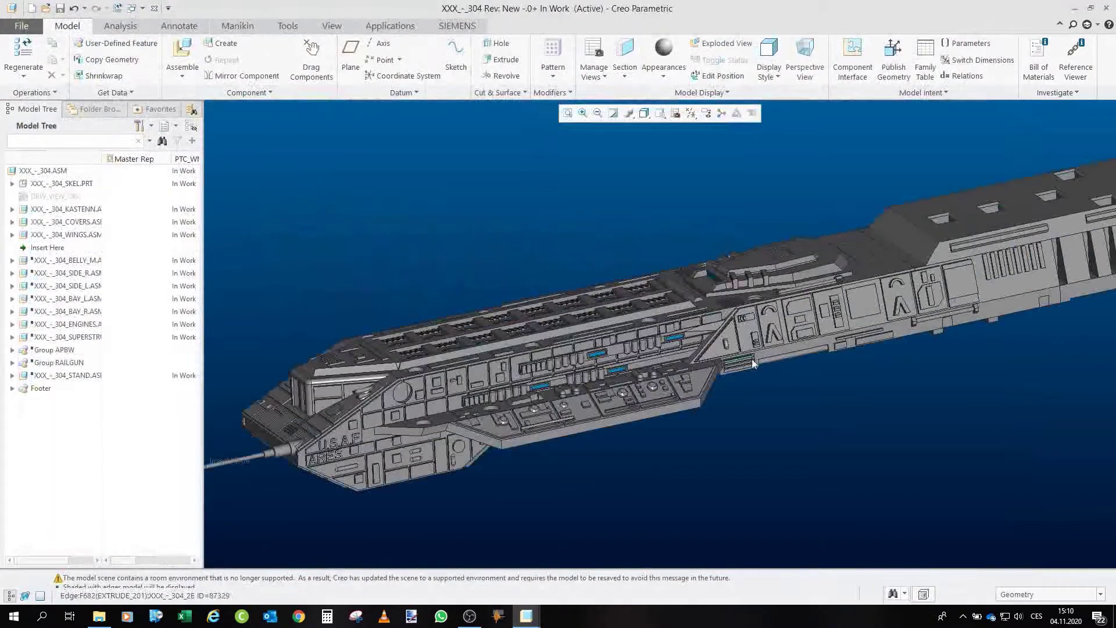
scroll(523, 312, "up", 1)
scroll(418, 313, "up", 1)
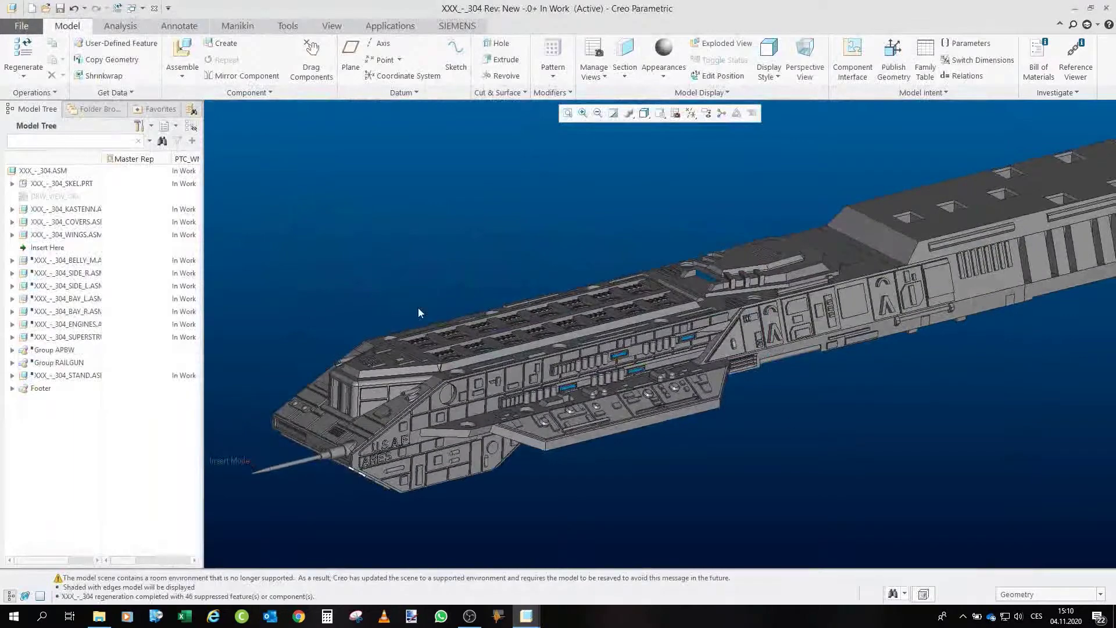
Step: Select XXX_-_304_WINGS.ASM on the ship and open it in its own window
left_click(74, 235)
scroll(558, 419, "up", 2)
scroll(610, 367, "down", 2)
scroll(680, 332, "down", 1)
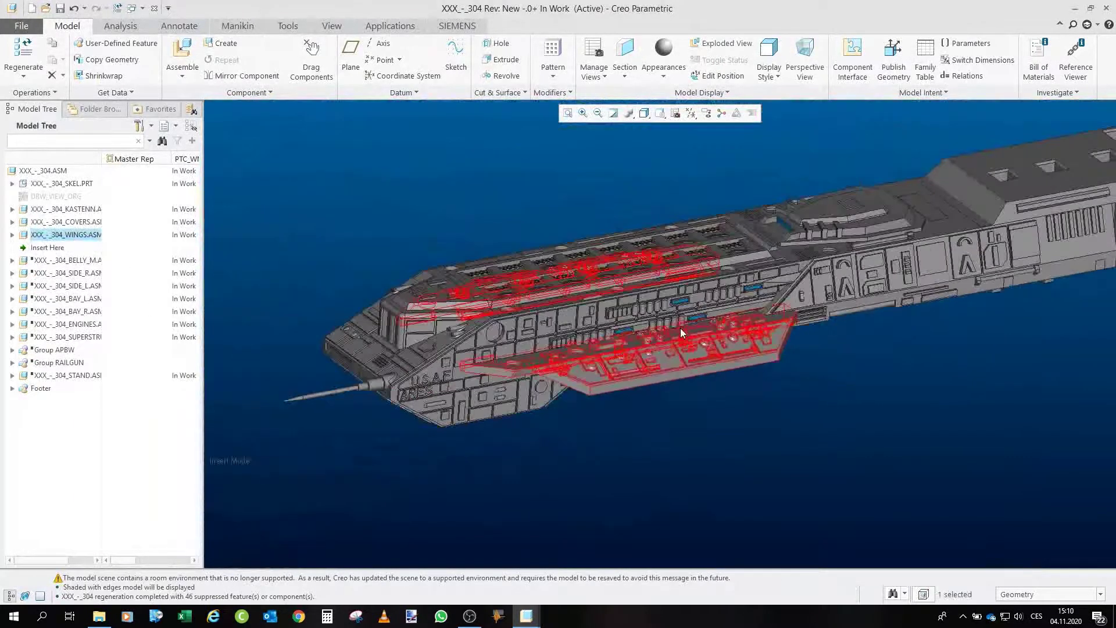
middle_click_drag(680, 331, 767, 412)
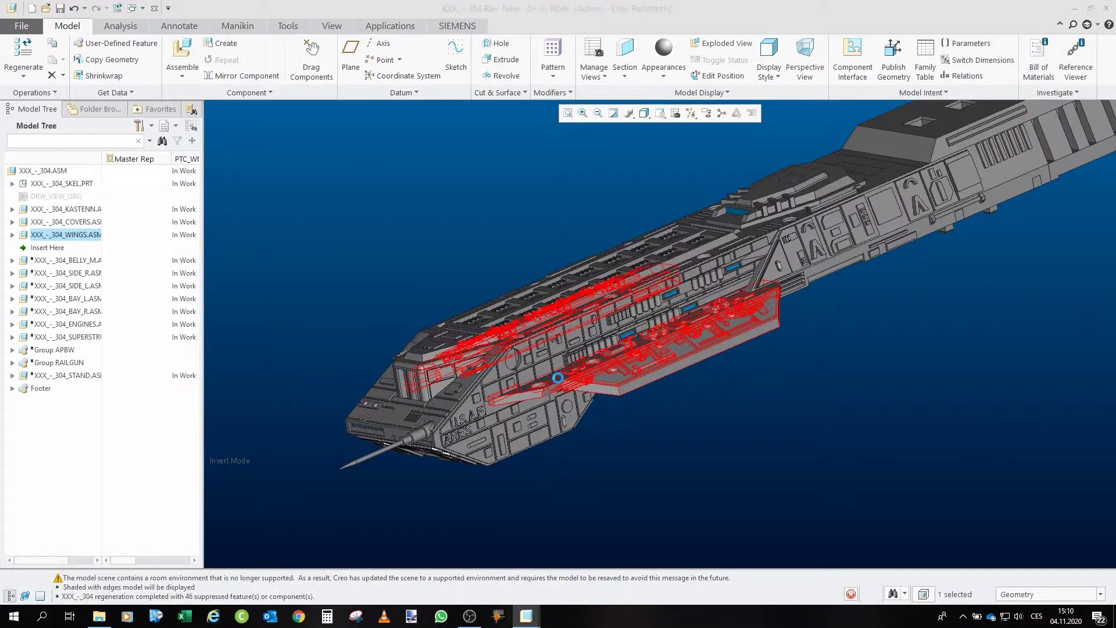
left_click(564, 400)
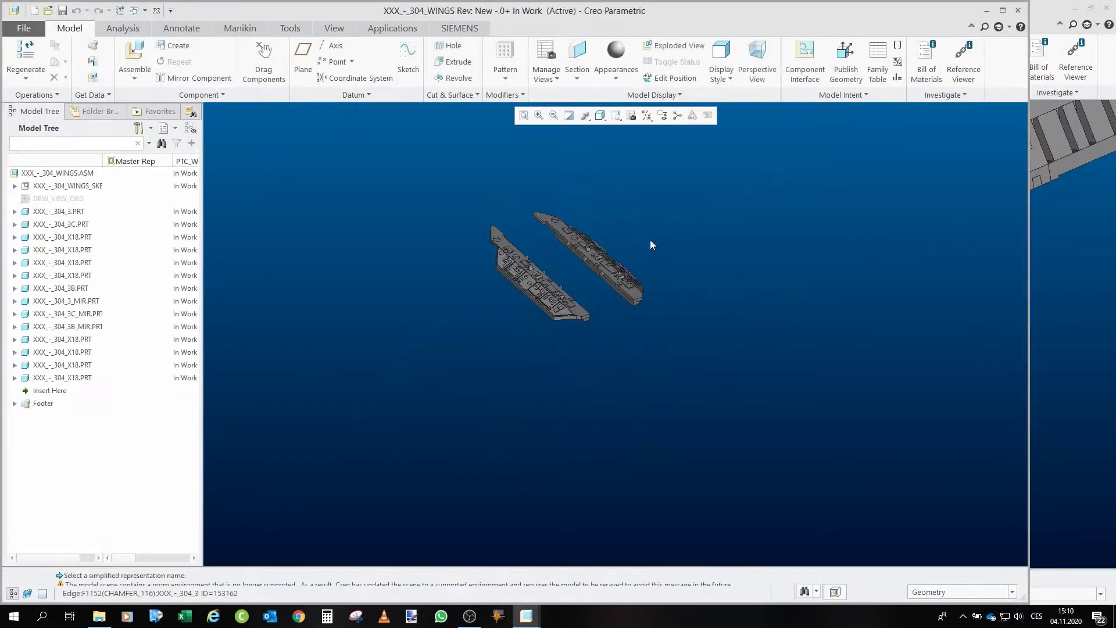
scroll(523, 288, "up", 3)
Step: Select the 304_3.PRT wing part and orbit around it from several angles
mouse_move(523, 289)
middle_mouse_down()
mouse_move(533, 379)
mouse_move(237, 218)
middle_mouse_up()
left_click(59, 211)
scroll(568, 387, "up", 3)
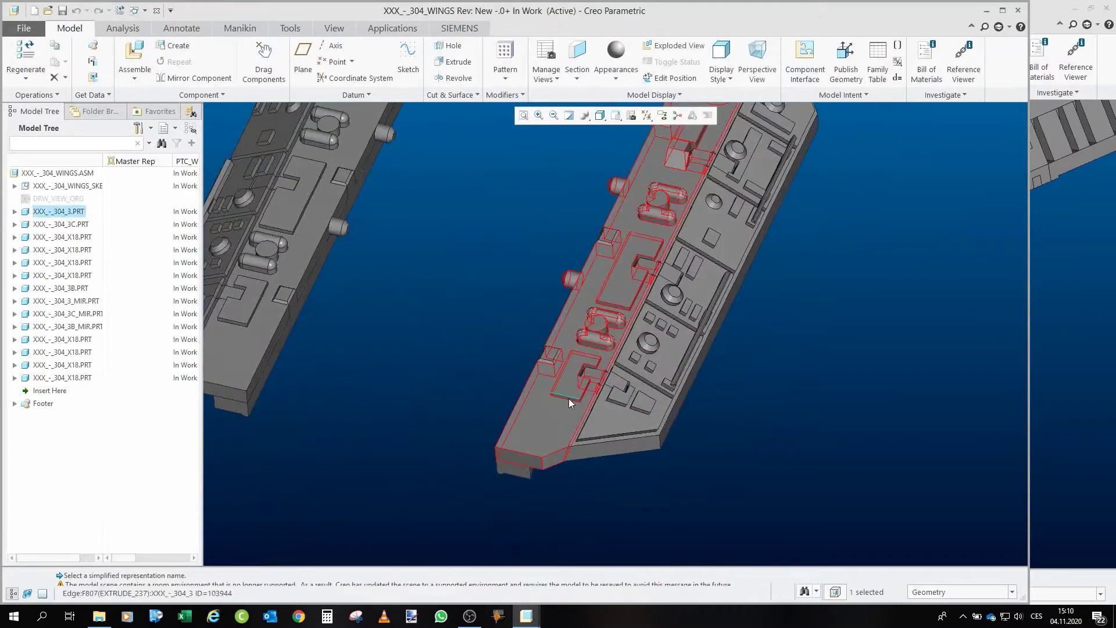
middle_click_drag(567, 389, 611, 472)
scroll(610, 472, "up", 2)
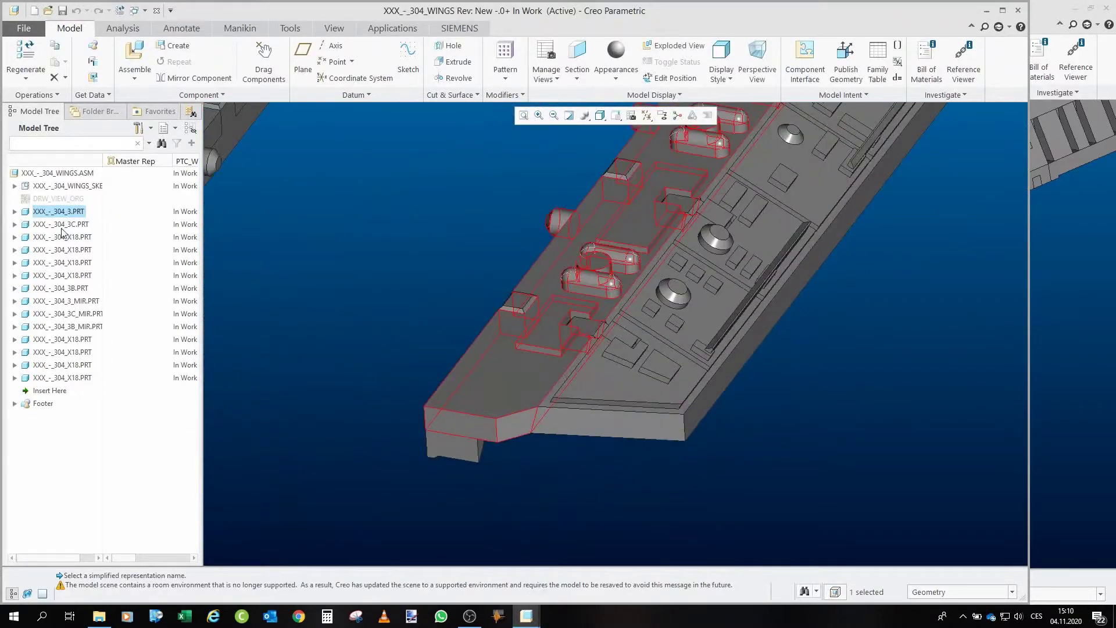
middle_click_drag(475, 406, 419, 366)
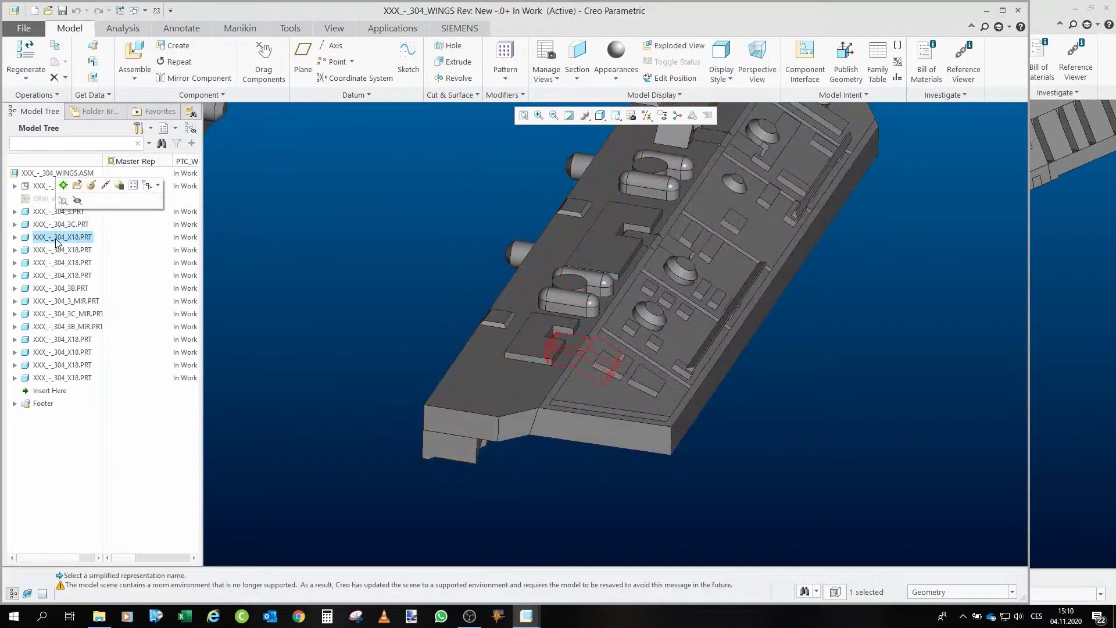
middle_click_drag(210, 253, 218, 259)
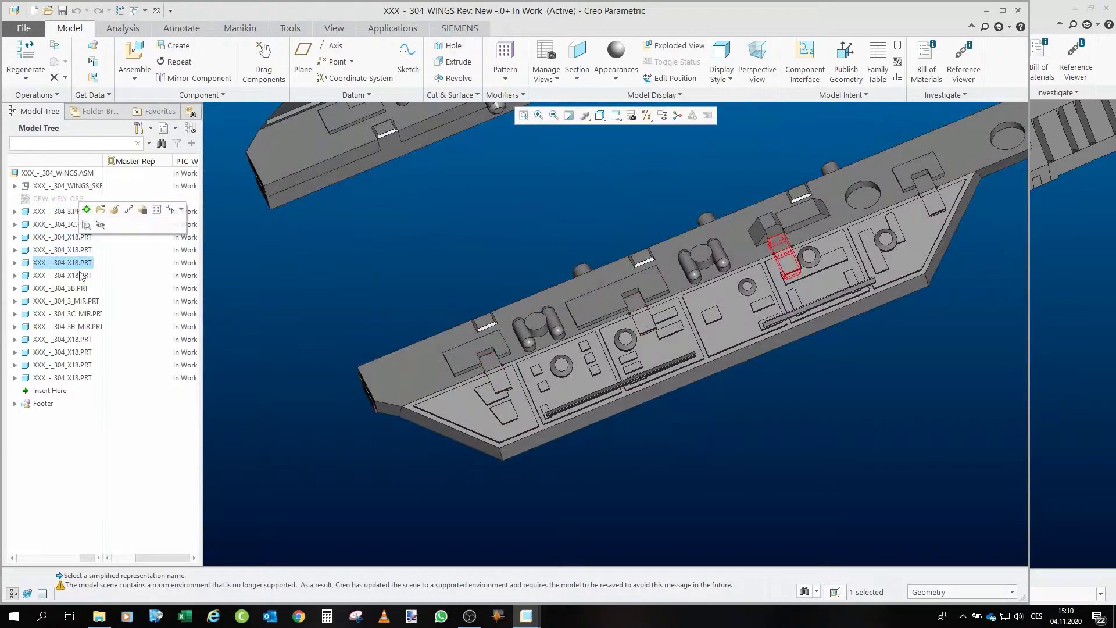
scroll(480, 393, "down", 2)
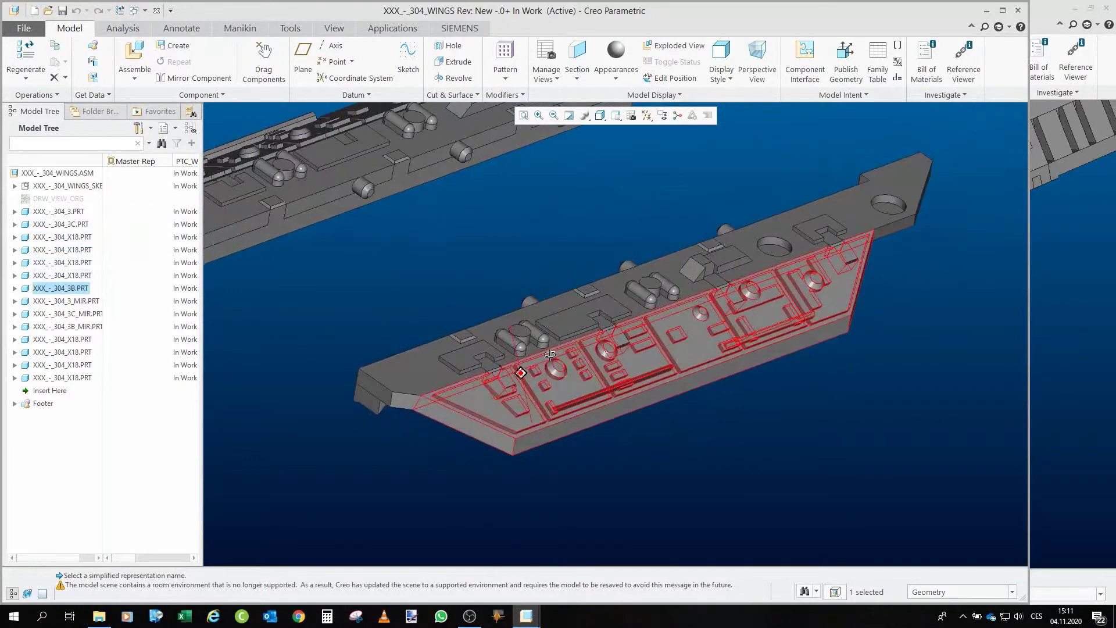
scroll(715, 436, "down", 2)
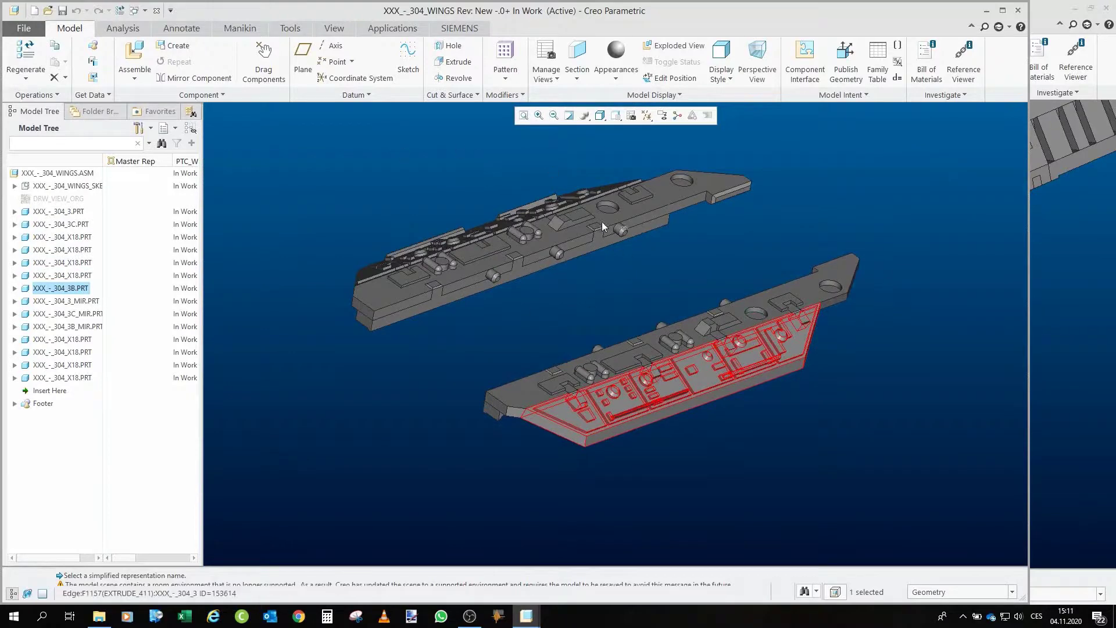
left_click(634, 320)
scroll(634, 320, "up", 3)
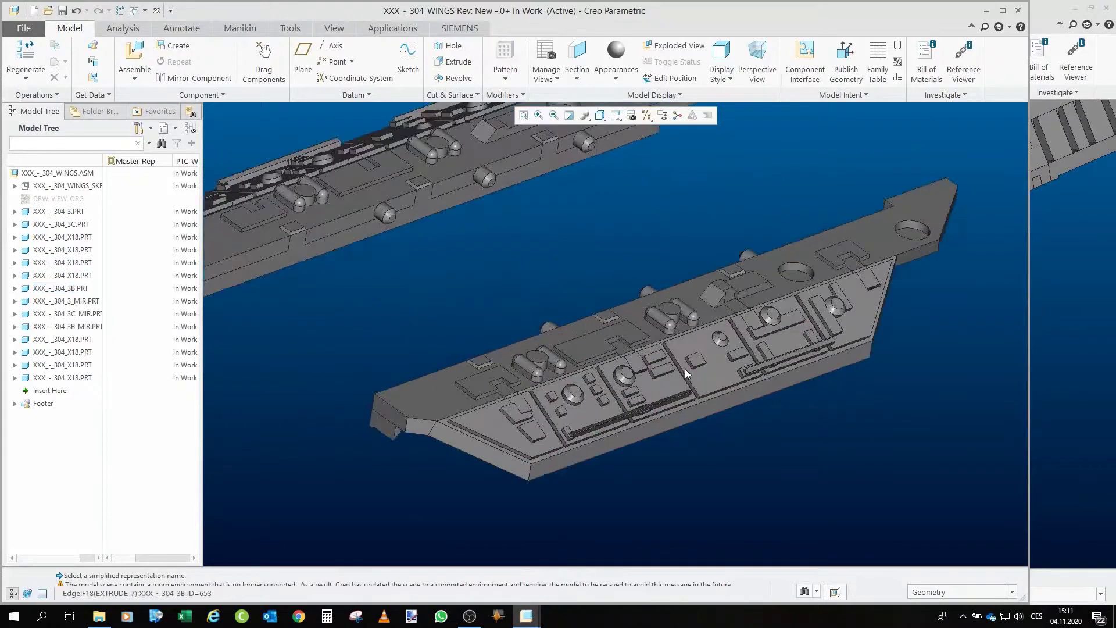
mouse_move(635, 320)
middle_mouse_down()
mouse_move(719, 336)
mouse_move(667, 292)
middle_mouse_up()
scroll(719, 336, "down", 2)
scroll(663, 287, "down", 2)
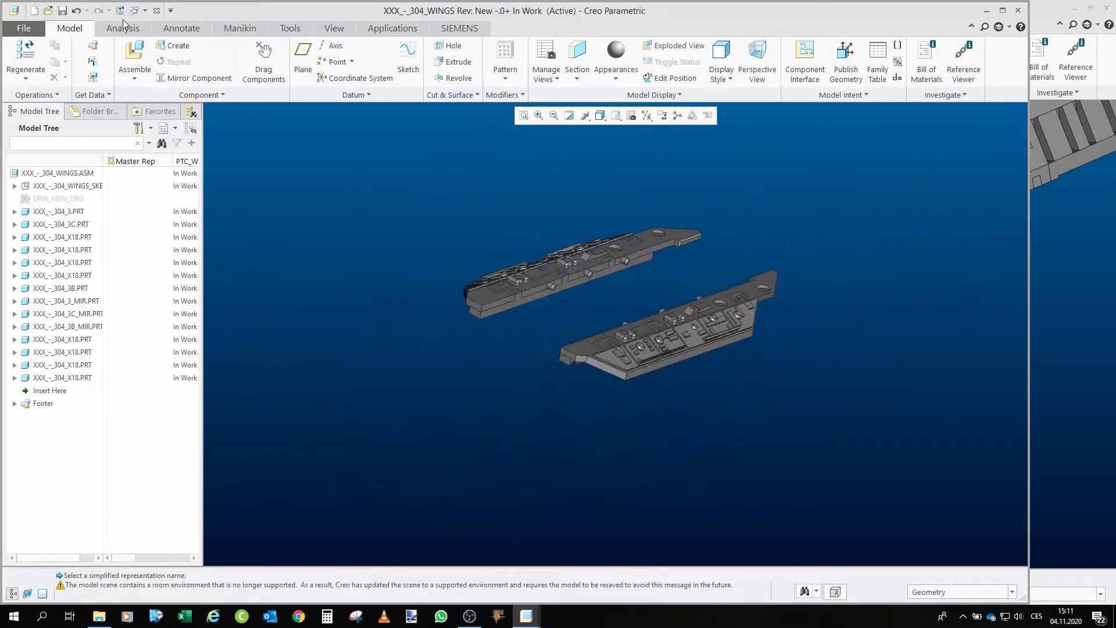
left_click(156, 11)
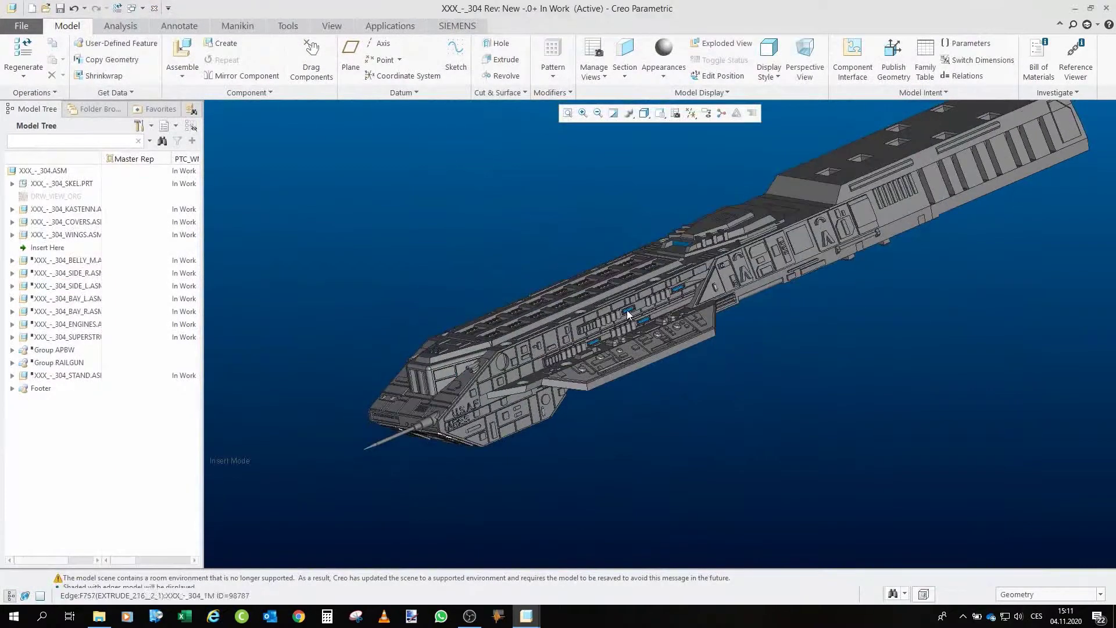
middle_click_drag(785, 257, 780, 261)
scroll(780, 262, "down", 2)
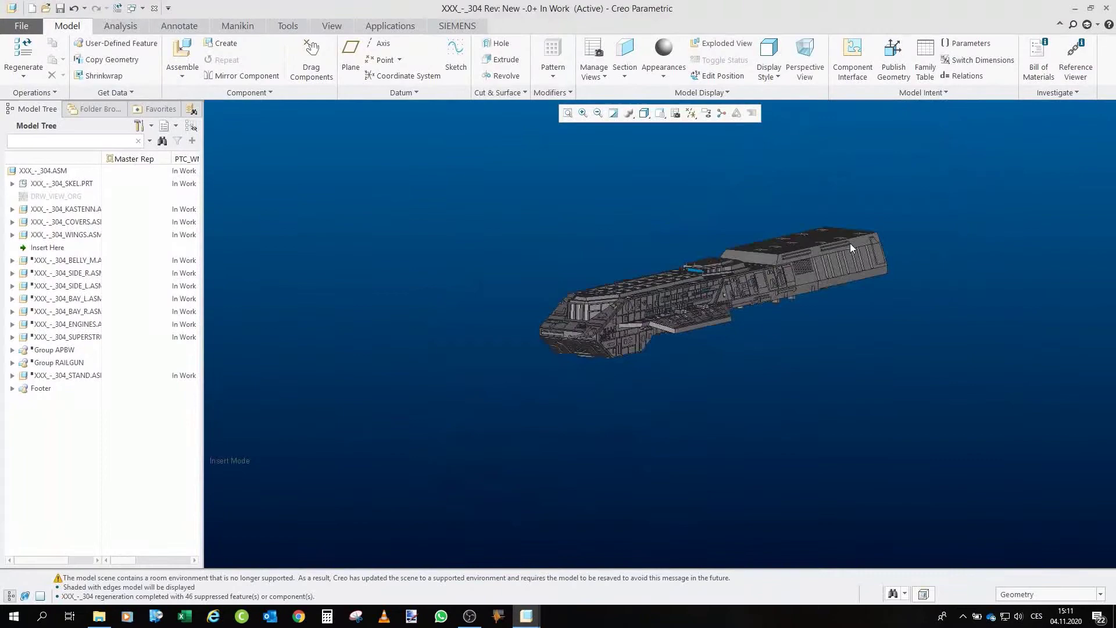
scroll(776, 266, "up", 3)
scroll(775, 272, "up", 2)
scroll(786, 275, "down", 2)
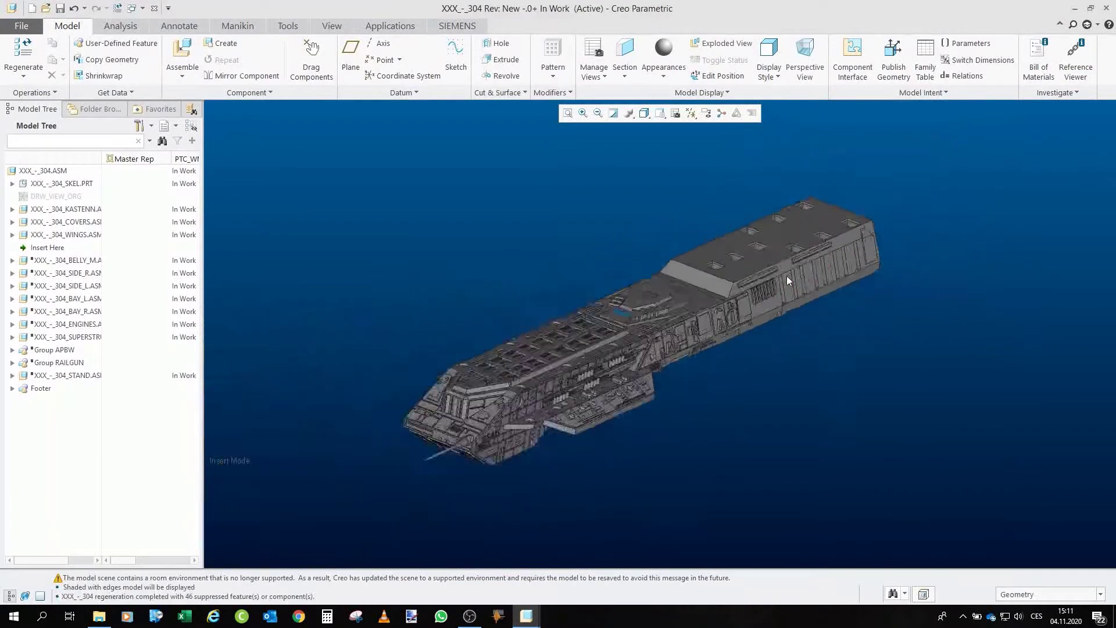
mouse_move(786, 276)
middle_mouse_down()
mouse_move(648, 322)
mouse_move(671, 321)
mouse_move(623, 262)
middle_mouse_up()
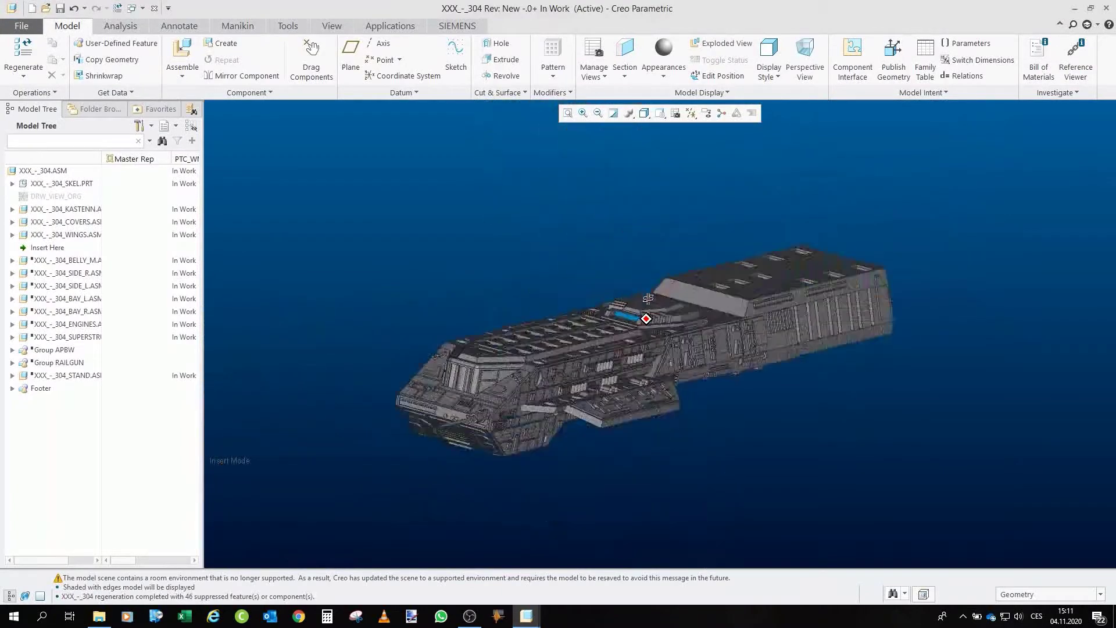
scroll(614, 252, "up", 3)
scroll(636, 319, "down", 3)
middle_click_drag(635, 319, 572, 270)
scroll(648, 319, "up", 3)
scroll(567, 273, "down", 2)
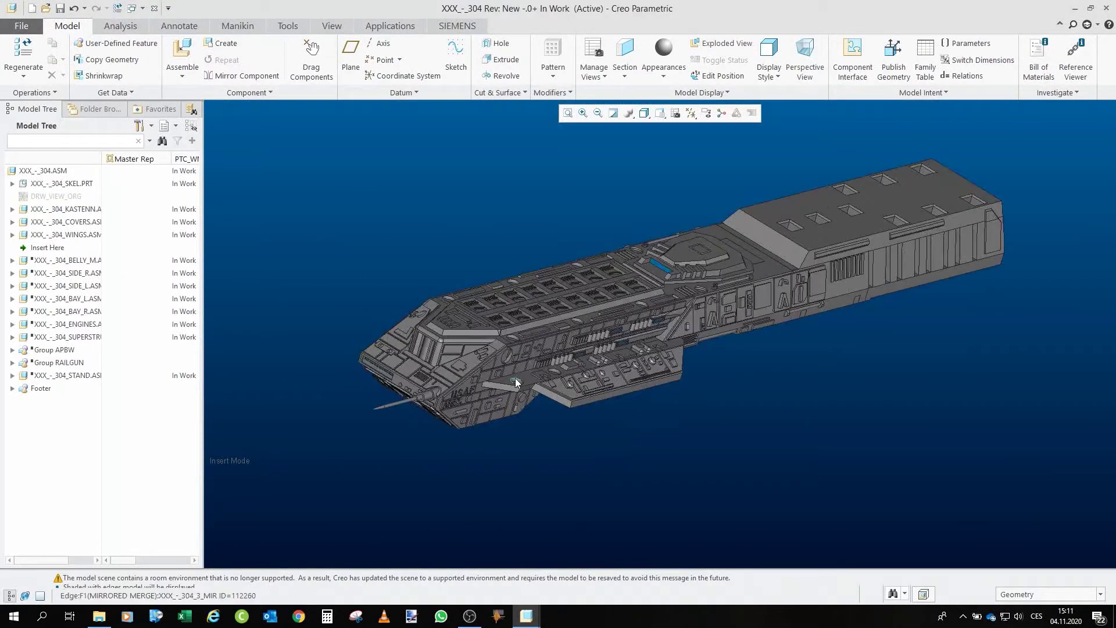
scroll(516, 382, "up", 3)
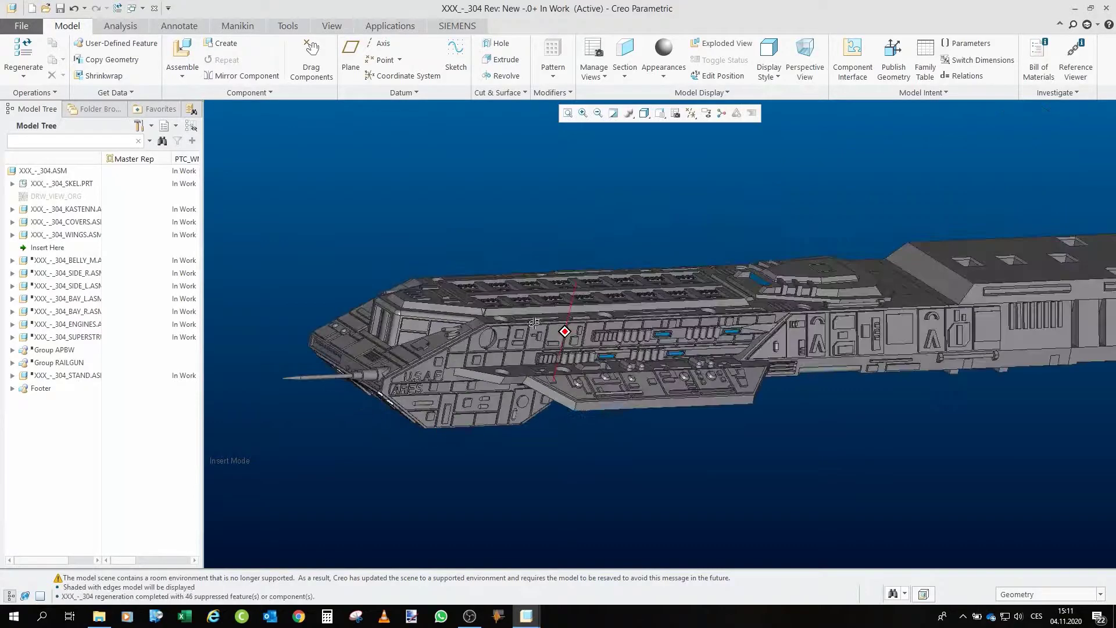